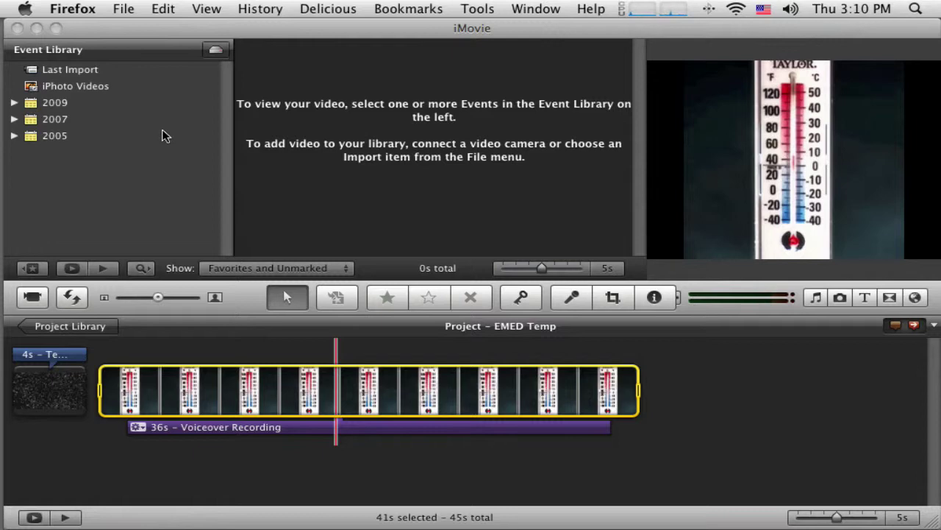
Step: Bring the iMovie window forward and deselect the clip in the EMED Temp project
click(677, 392)
click(659, 387)
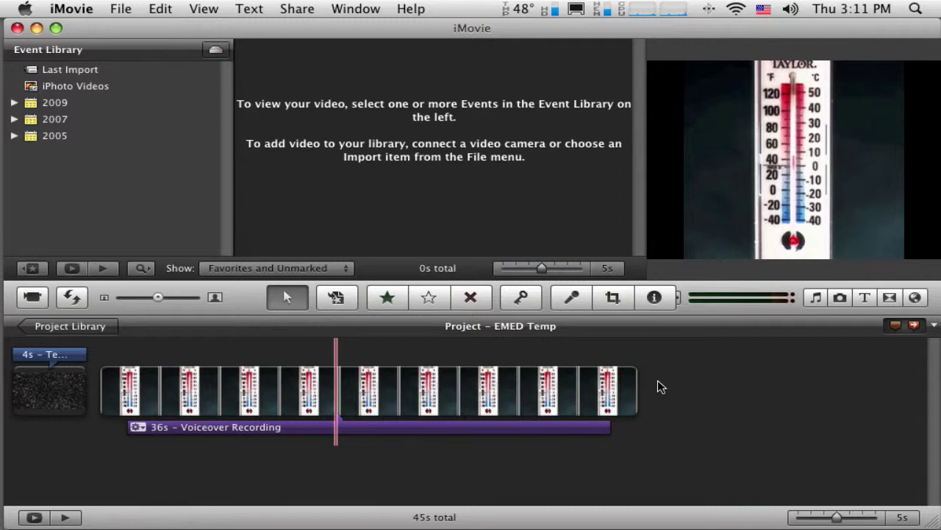
Step: Move the playhead to the project's end and open Camera Import showing the Built-in iSight feed
click(656, 385)
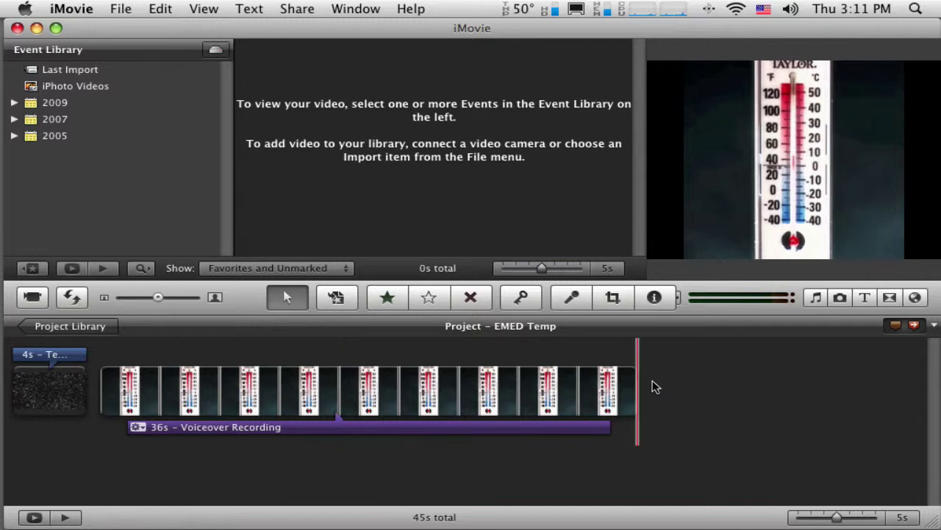
click(35, 299)
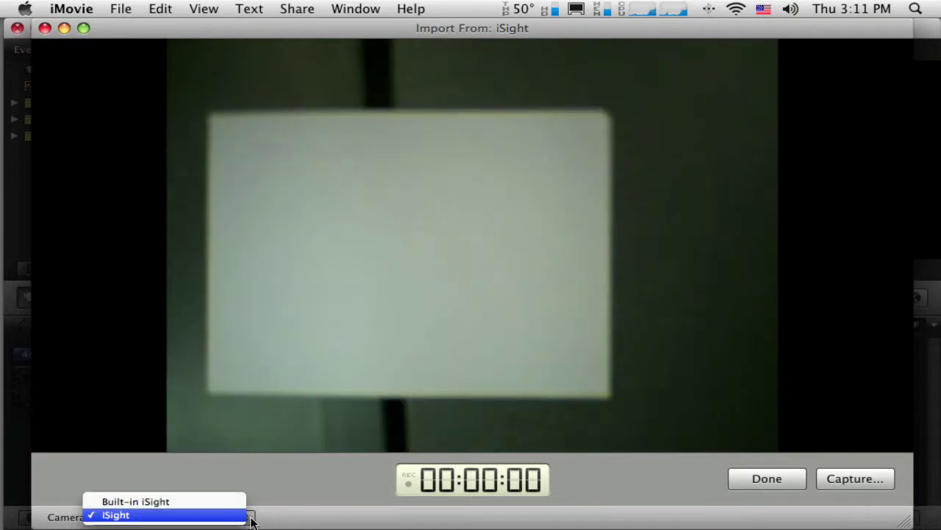
click(154, 503)
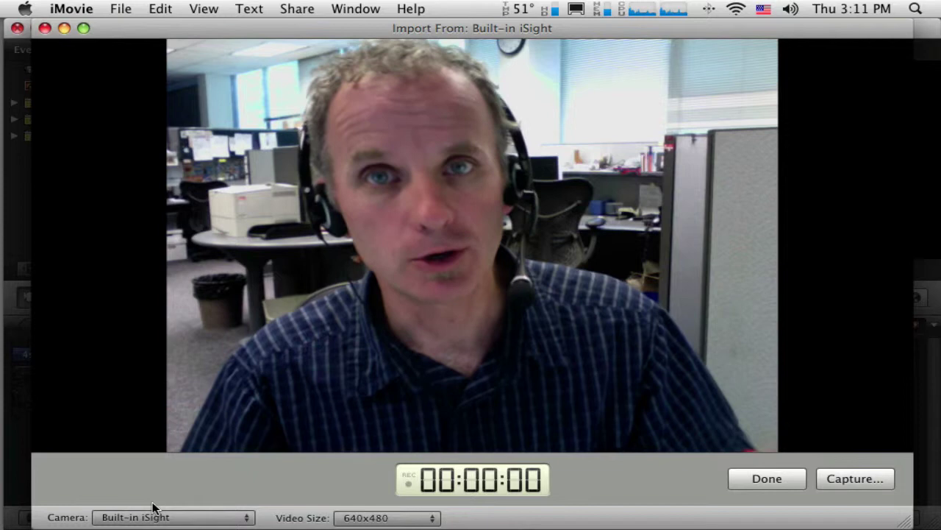
Step: Switch the feed to the external iSight and name the new capture event 'EMED Temp'
click(134, 519)
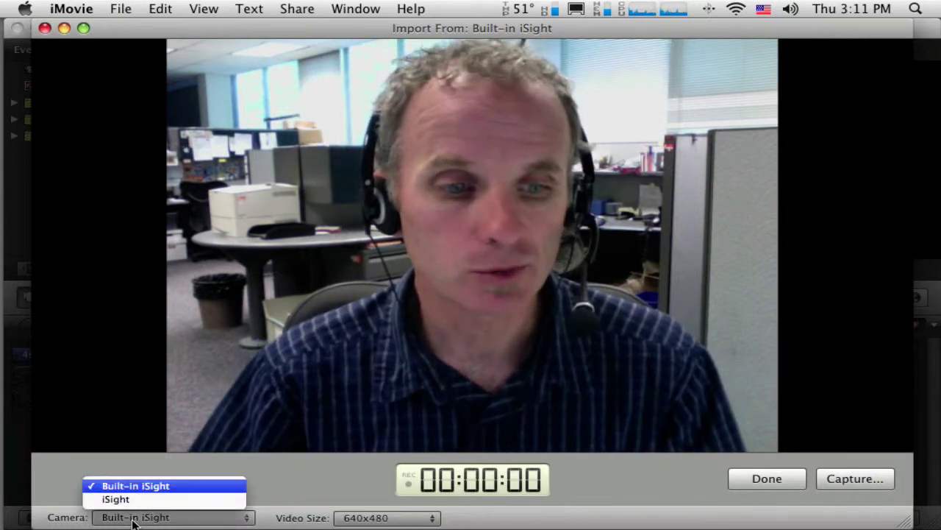
click(126, 500)
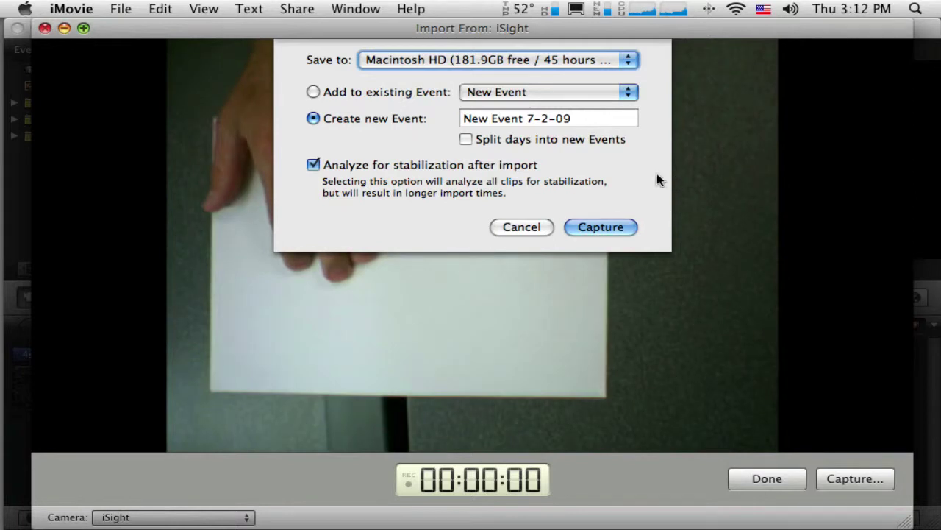
drag(574, 119, 458, 121)
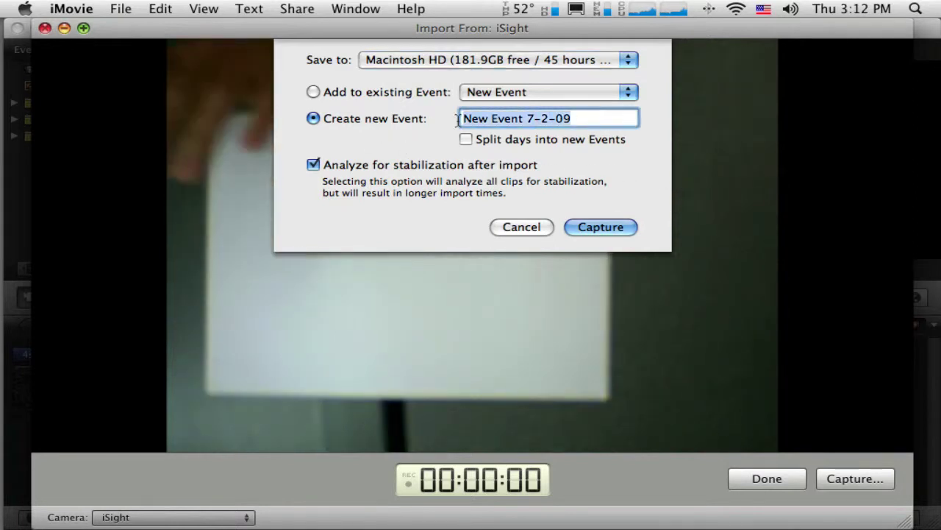
text(te)
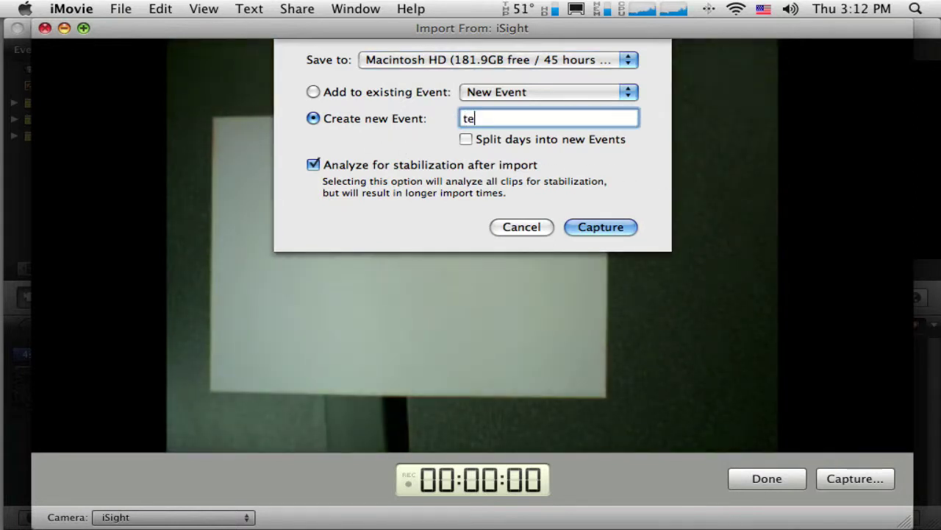
key(BackSpace)
key(BackSpace)
text(EMED Te)
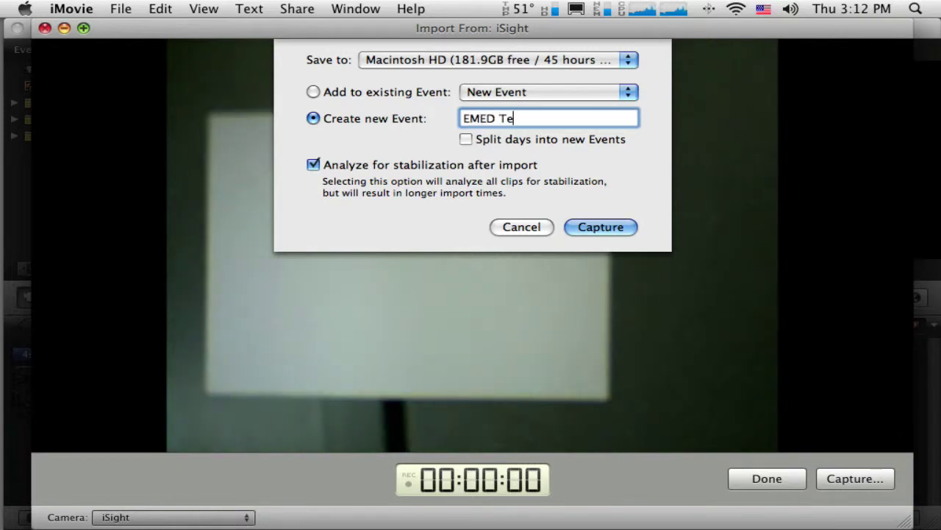
text(mp)
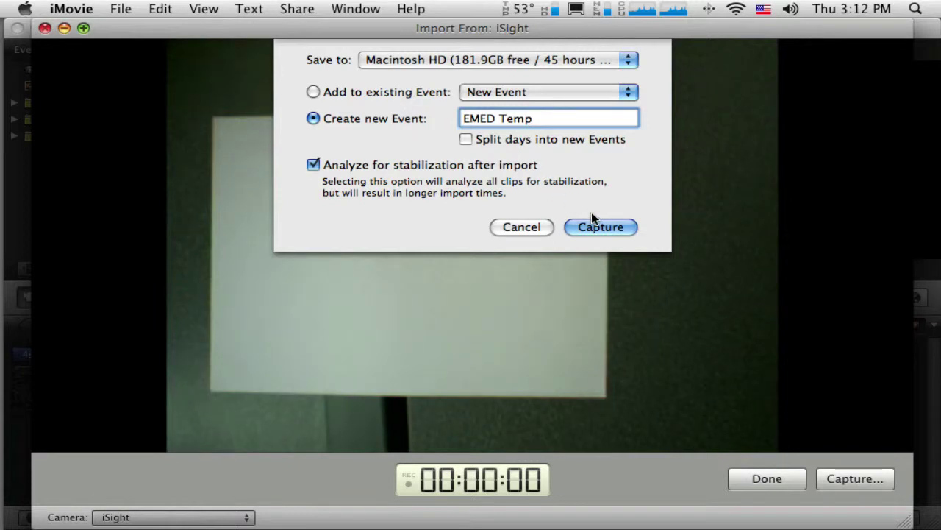
Step: Start capturing the knot-tying demonstration from iSight into the EMED Temp event
click(608, 225)
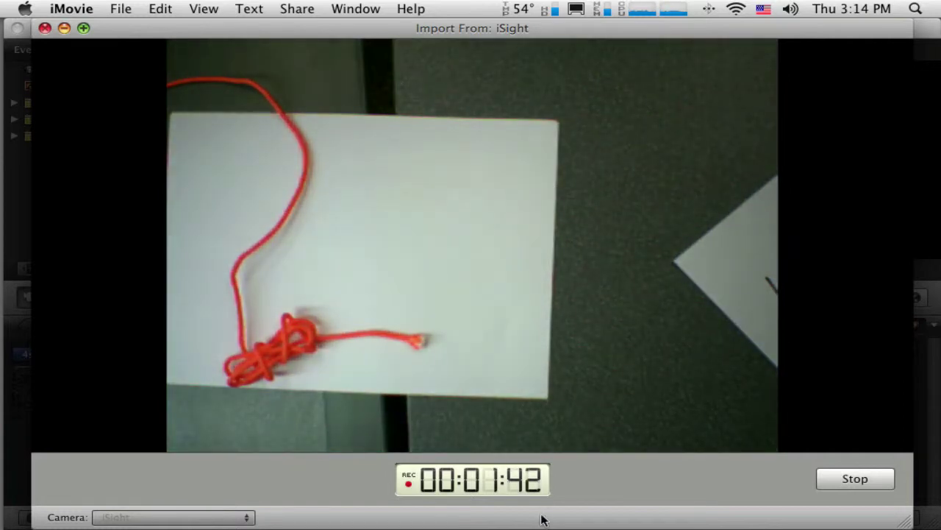
Step: Stop recording, cancel the stabilization analysis, and close the camera import window
click(834, 486)
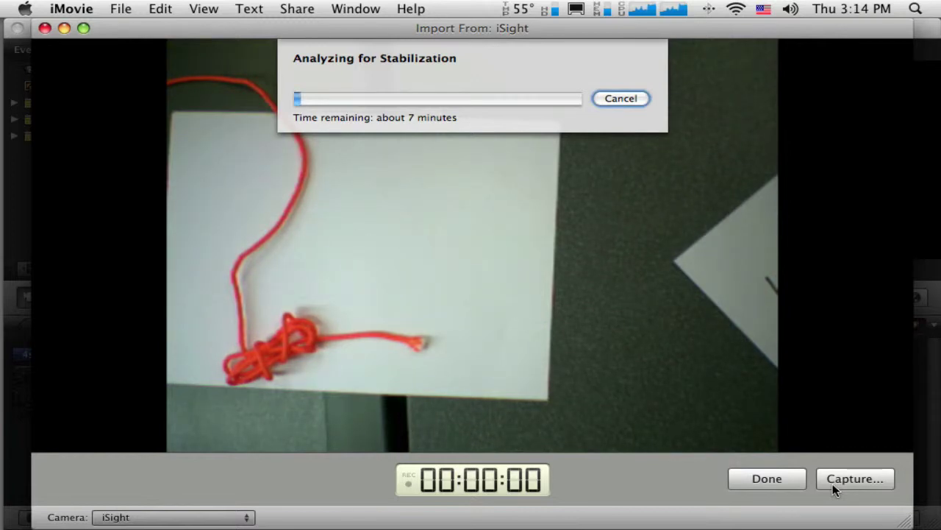
click(620, 98)
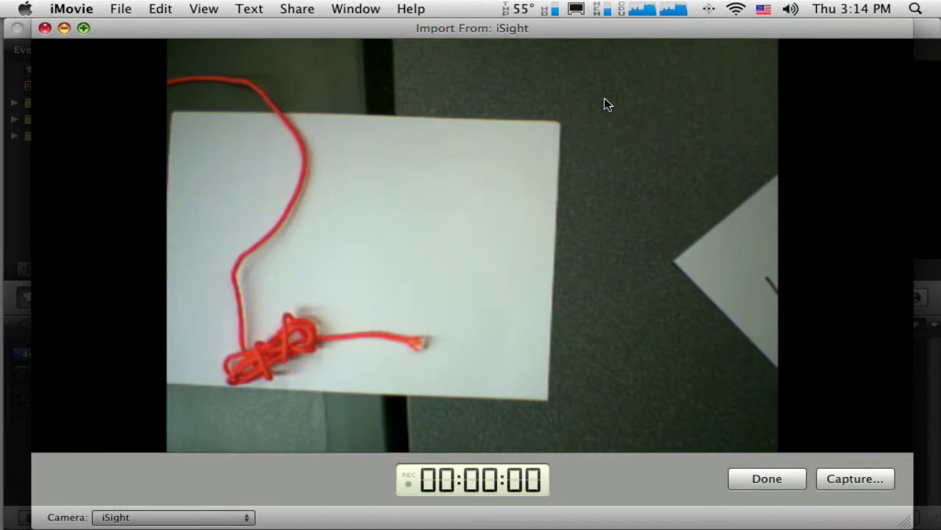
click(762, 482)
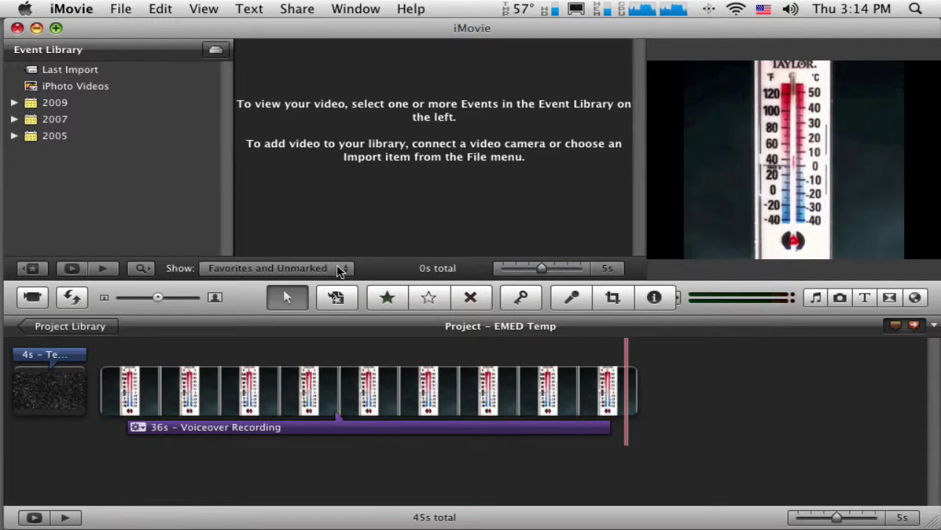
Step: Show the 2009 EMED Temp event and browse through its new 1:44 knot-tying clip
click(14, 103)
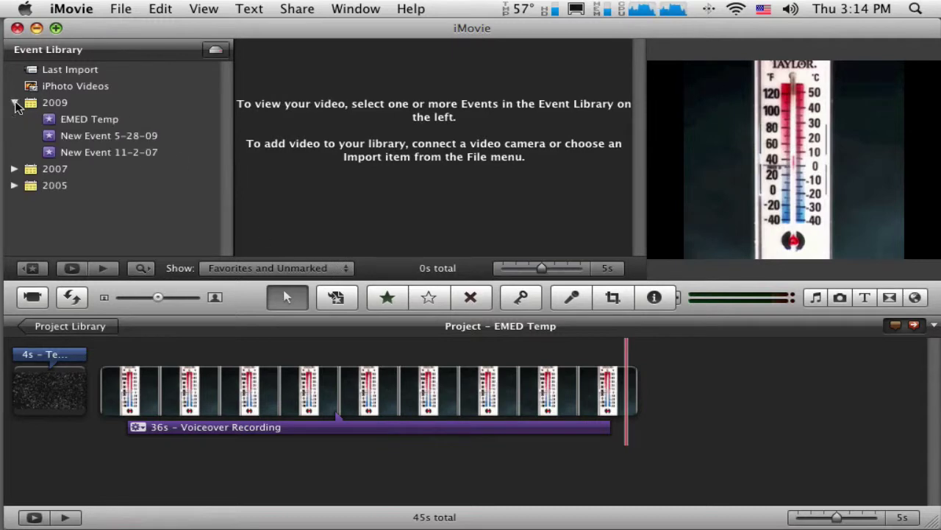
click(70, 120)
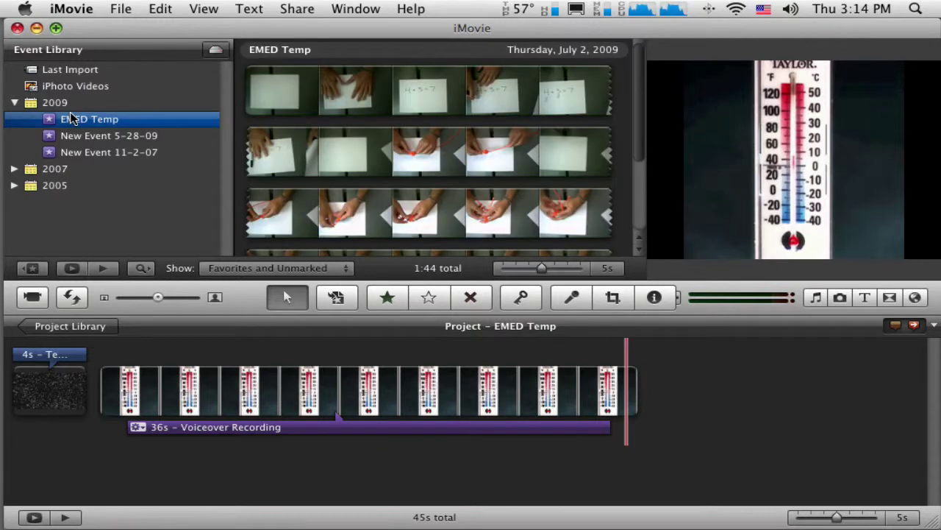
scroll(639, 142, down, 3)
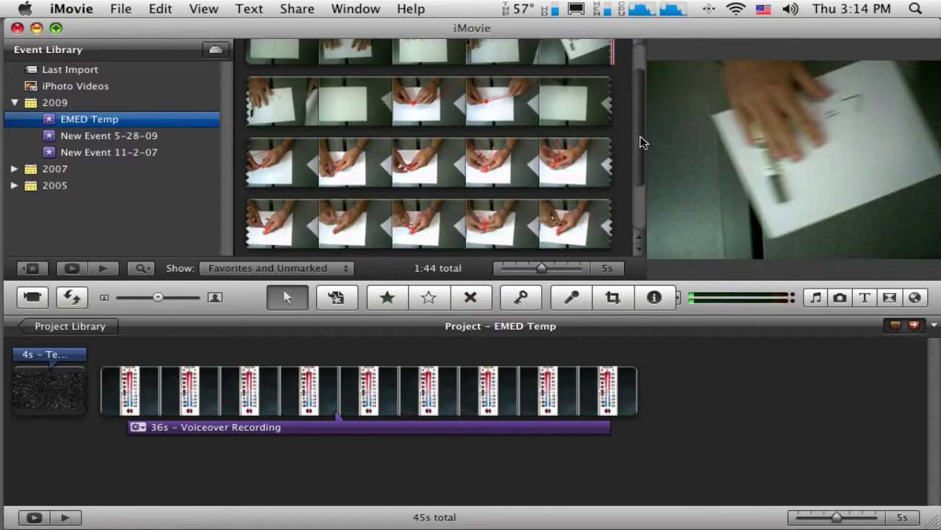
drag(640, 142, 642, 194)
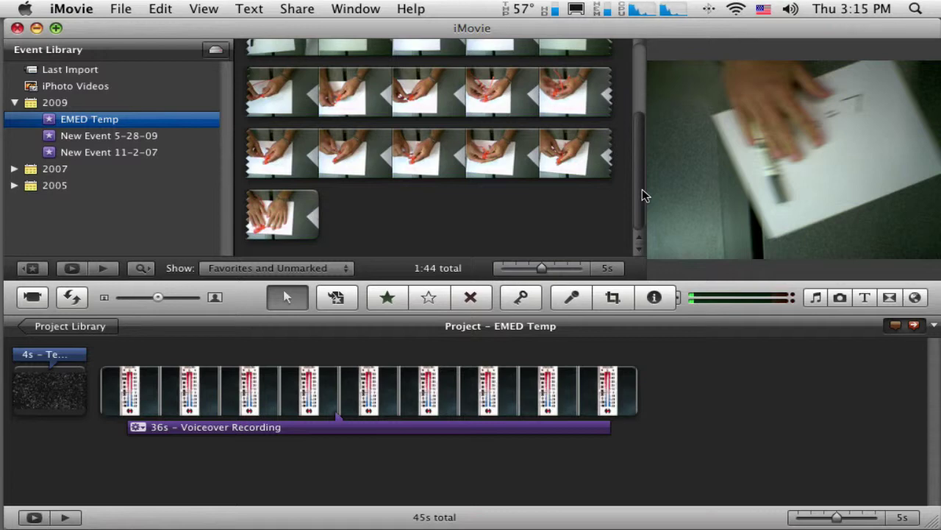
drag(642, 196, 644, 119)
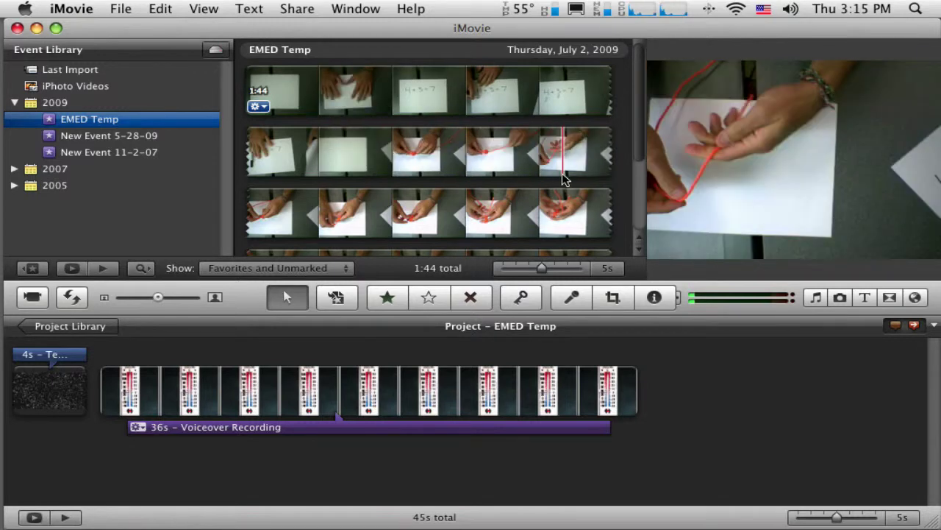
scroll(562, 179, down, 4)
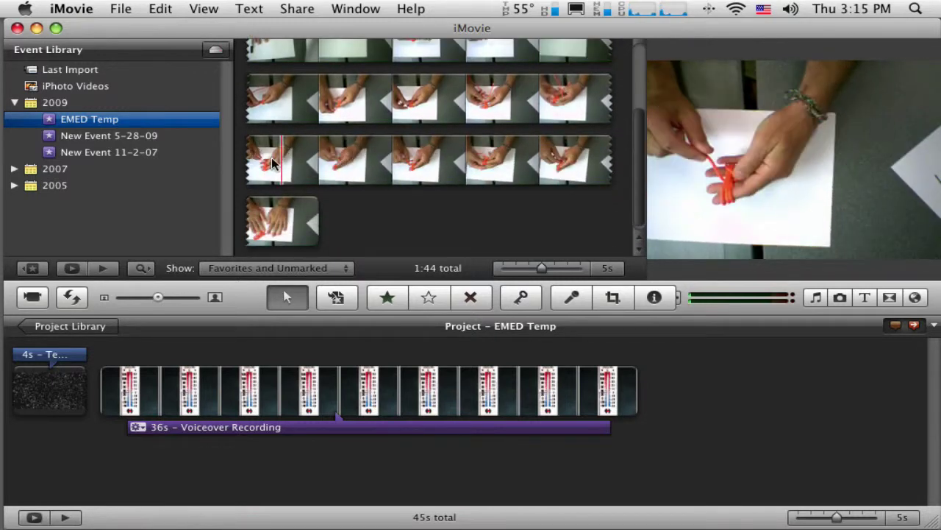
scroll(273, 163, up, 5)
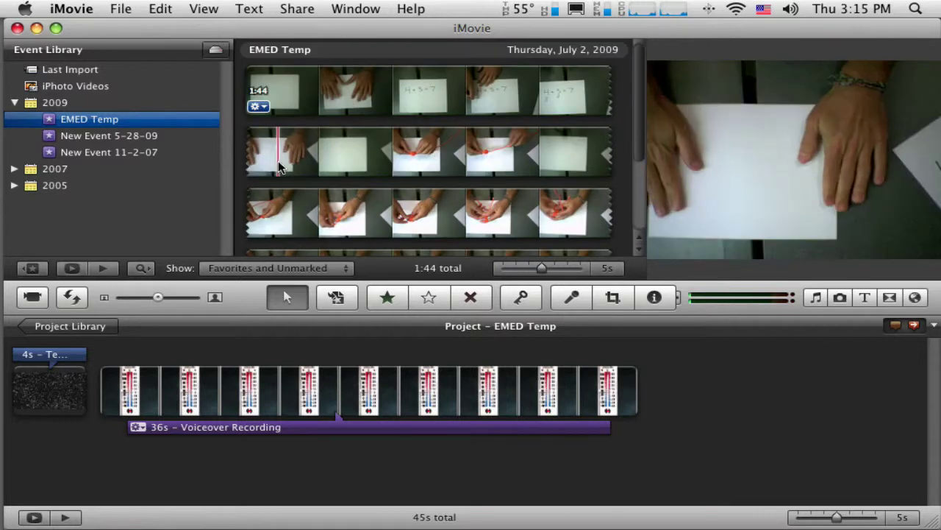
scroll(278, 166, down, 1)
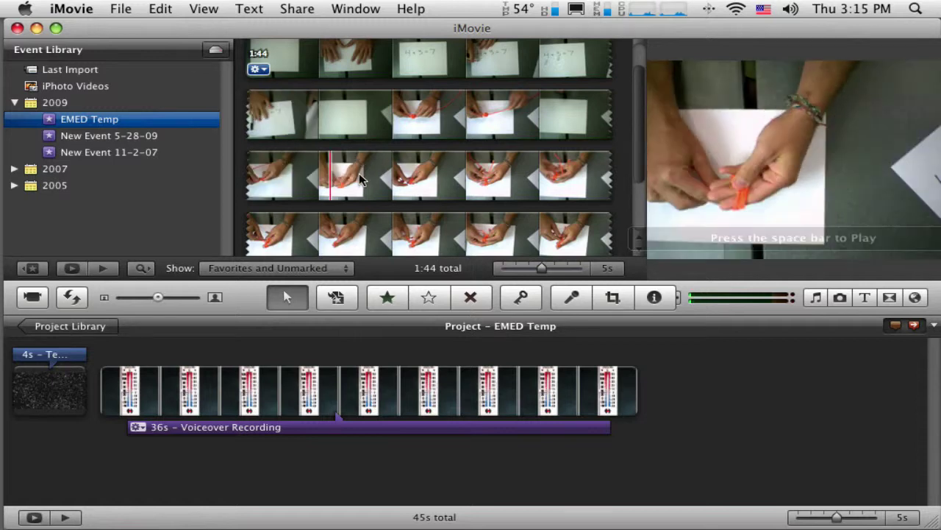
scroll(435, 160, down, 2)
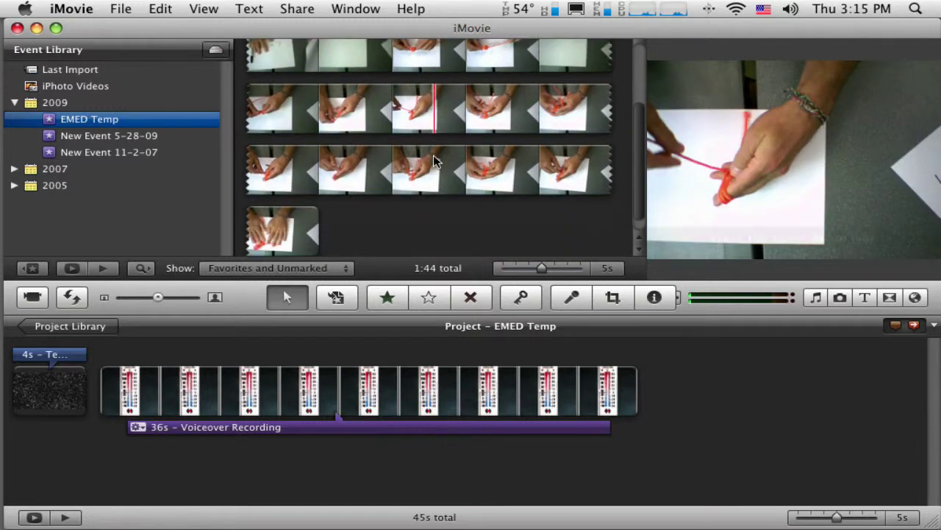
scroll(426, 155, up, 3)
Step: Hide the Event Library and select 1:15 of footage from the first row's end through the last row
click(398, 143)
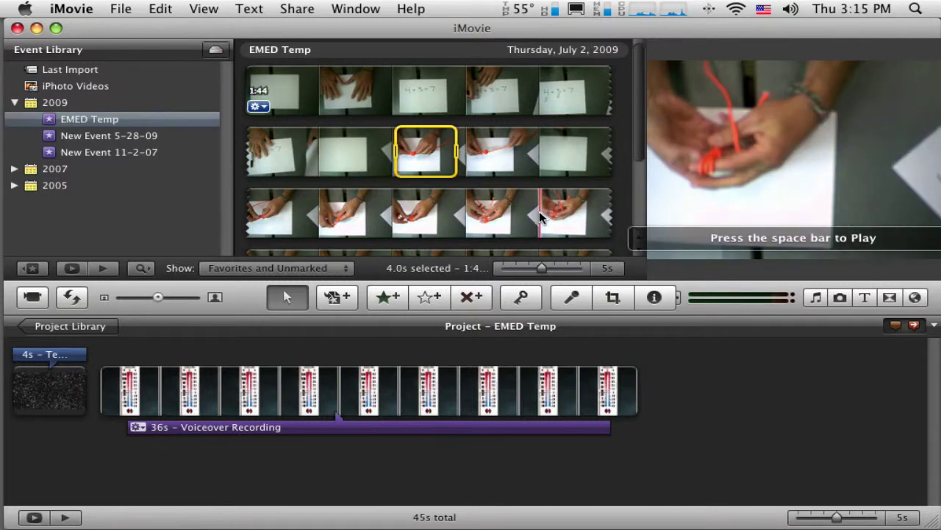
drag(457, 152, 569, 184)
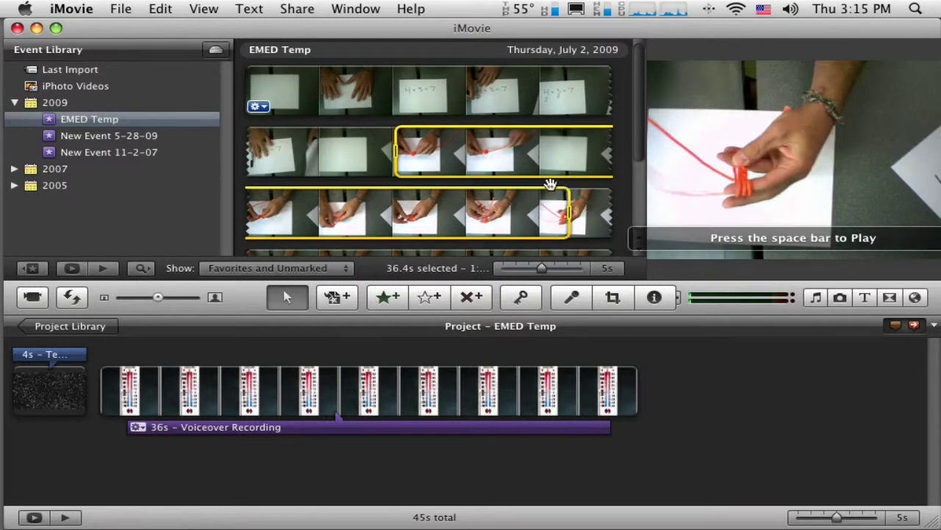
click(28, 270)
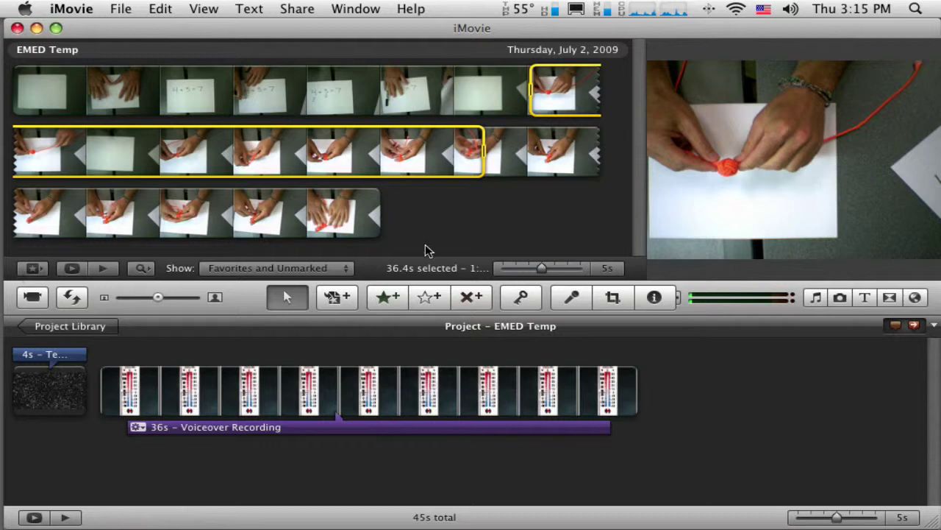
drag(487, 154, 380, 154)
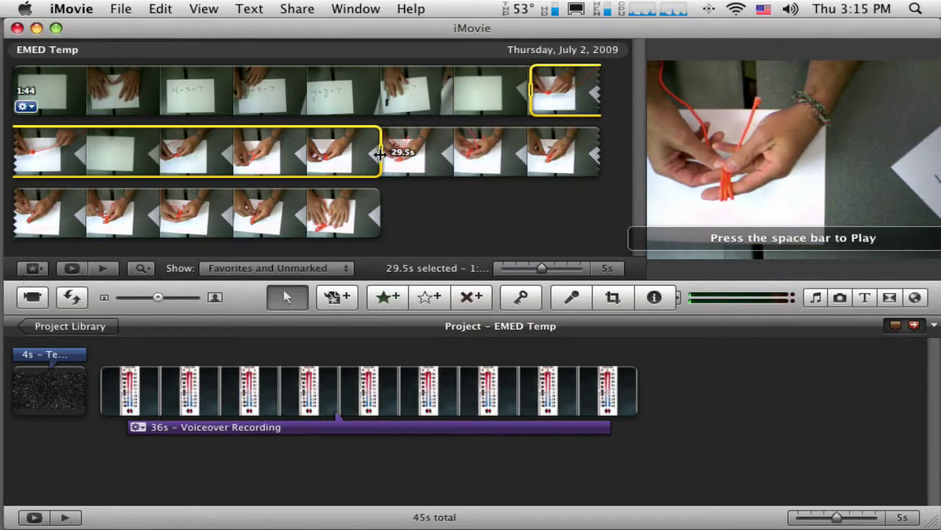
drag(534, 83, 456, 93)
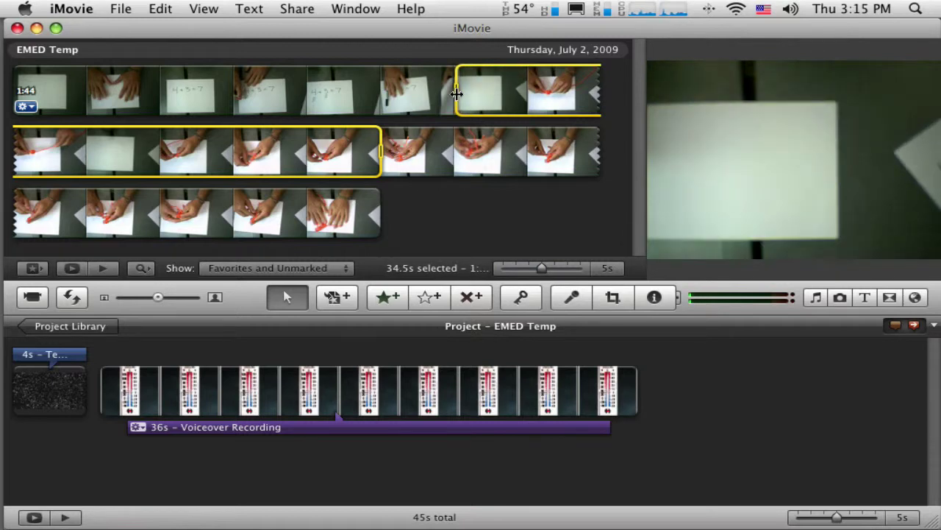
click(148, 92)
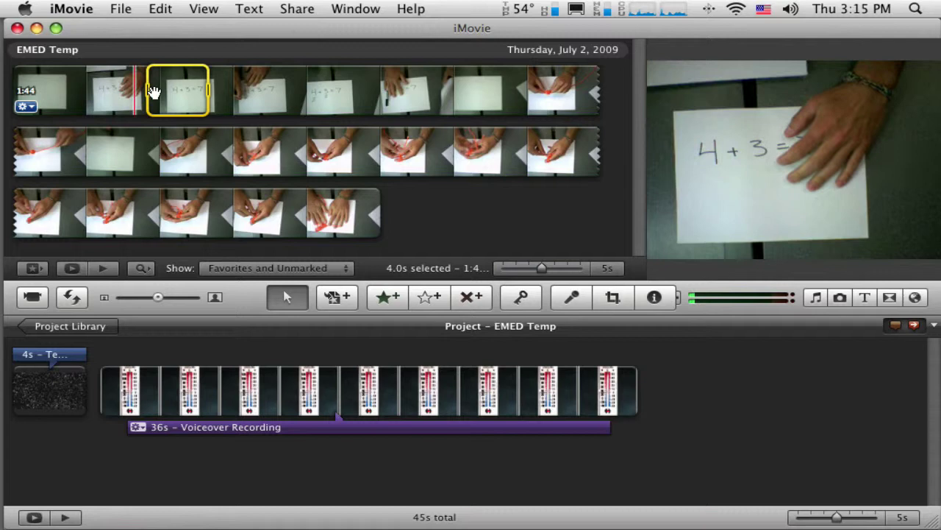
drag(148, 91, 15, 90)
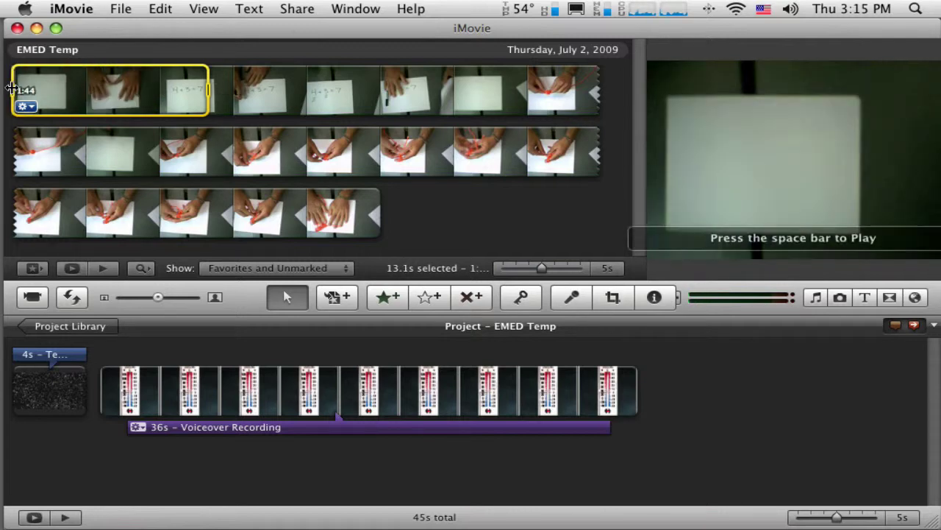
drag(204, 89, 377, 91)
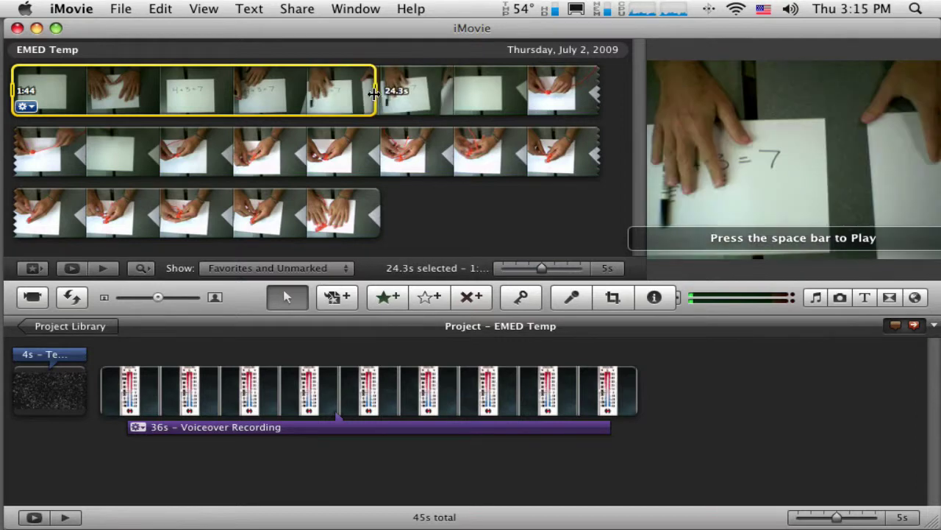
click(470, 95)
drag(470, 91, 378, 212)
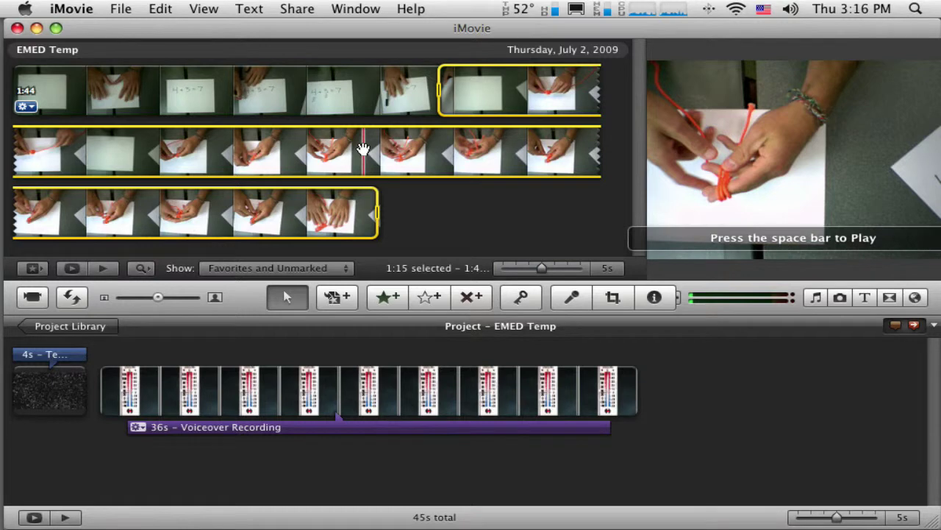
Step: Append the selected 1:15 footage to the project's end, clear the selection, and preview playback
drag(364, 149, 703, 388)
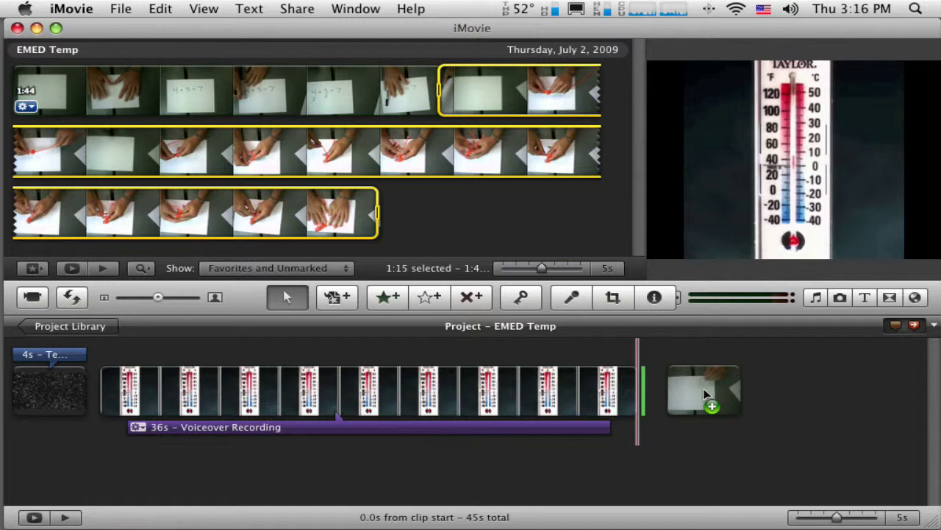
drag(704, 391, 704, 391)
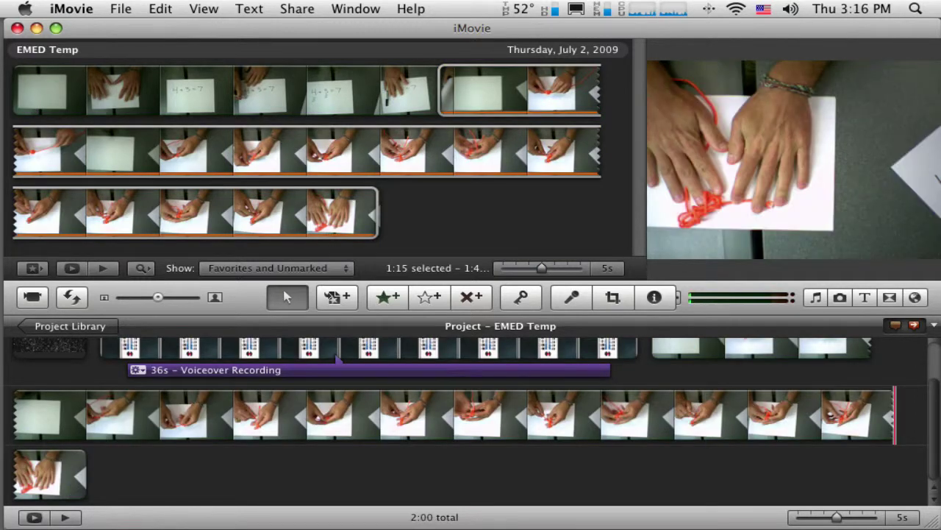
mouse_move(936, 429)
mouse_down()
mouse_move(934, 385)
mouse_move(936, 430)
mouse_up()
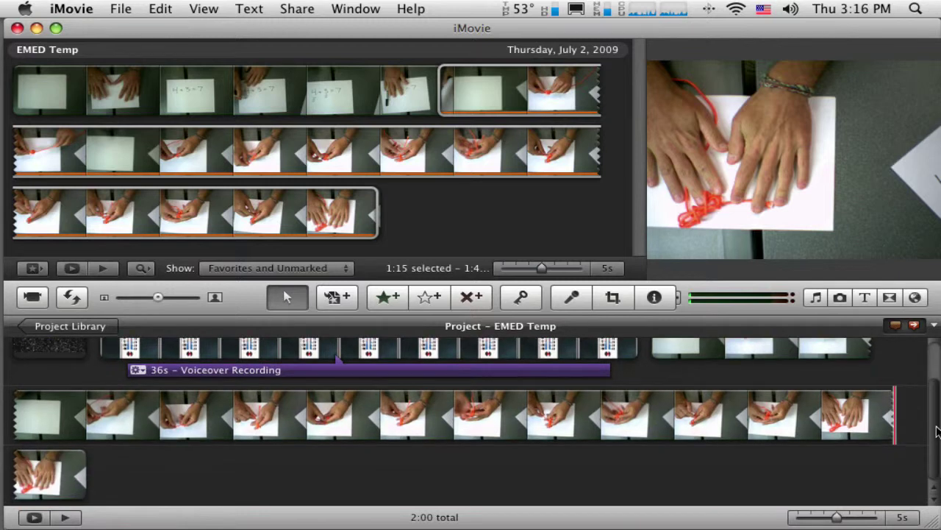
click(465, 208)
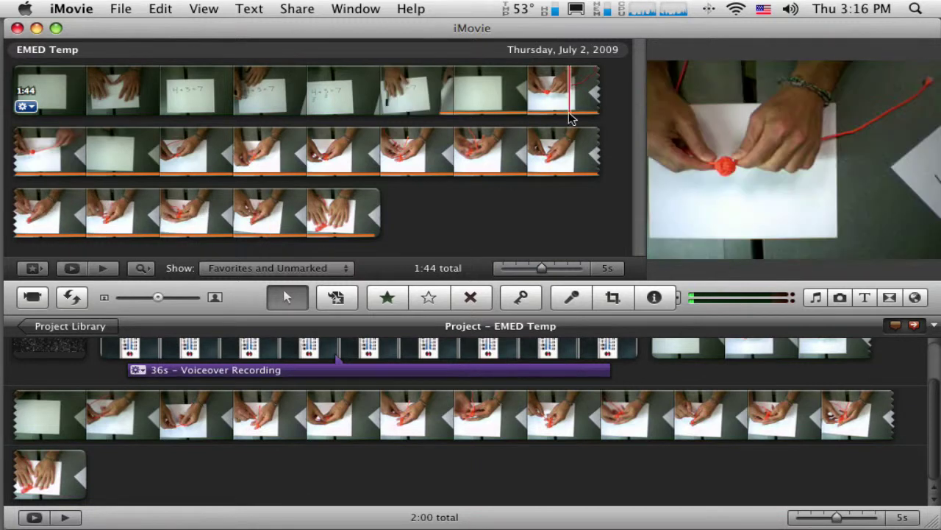
key(space)
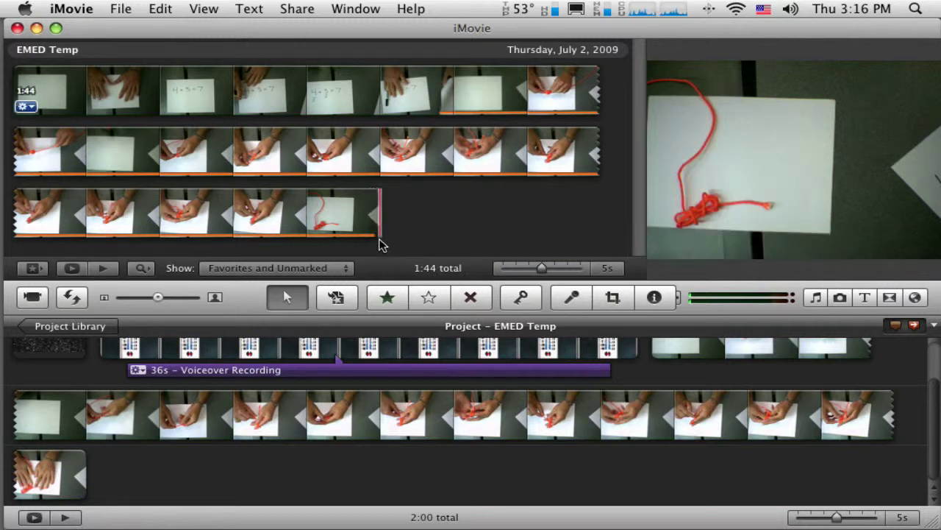
Step: Raise the toolbar divider to enlarge the project pane over the event browser
drag(238, 305, 243, 213)
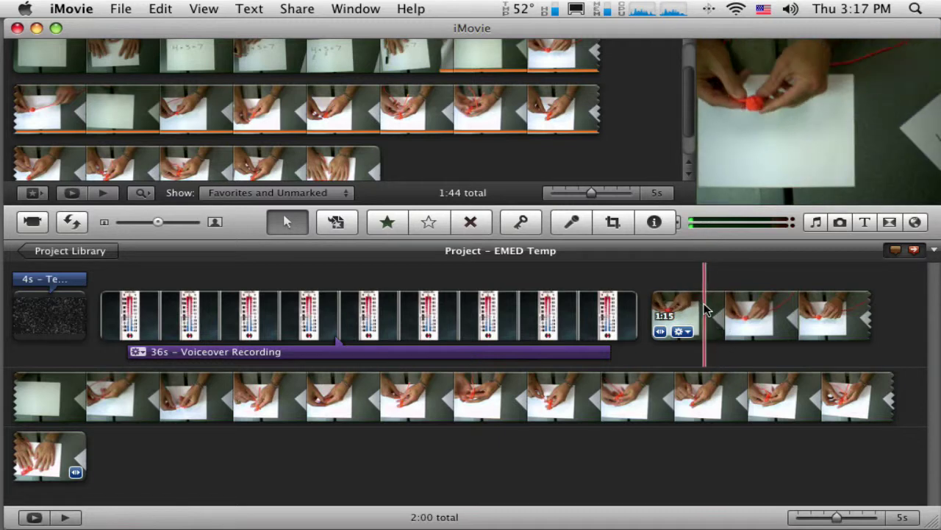
Step: Set the knot-tying clip's volume to 0% in Audio Adjustments
click(758, 319)
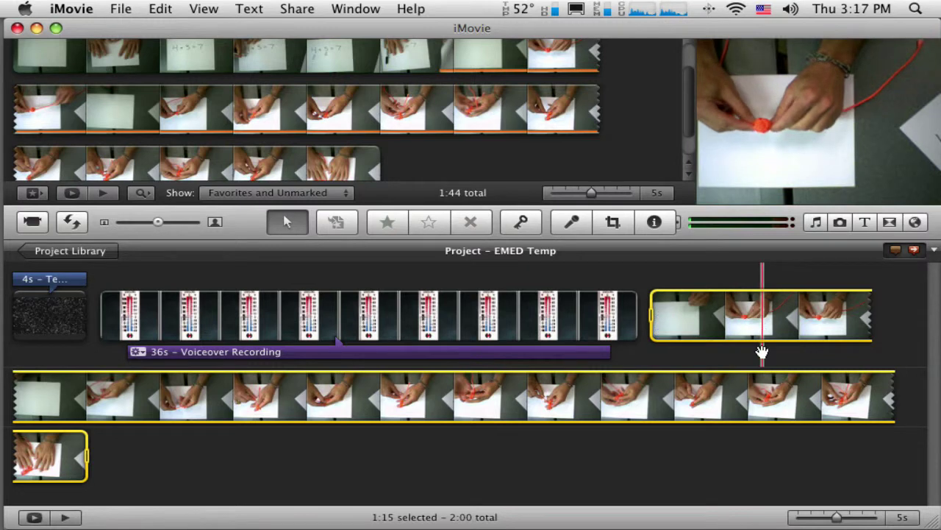
click(763, 351)
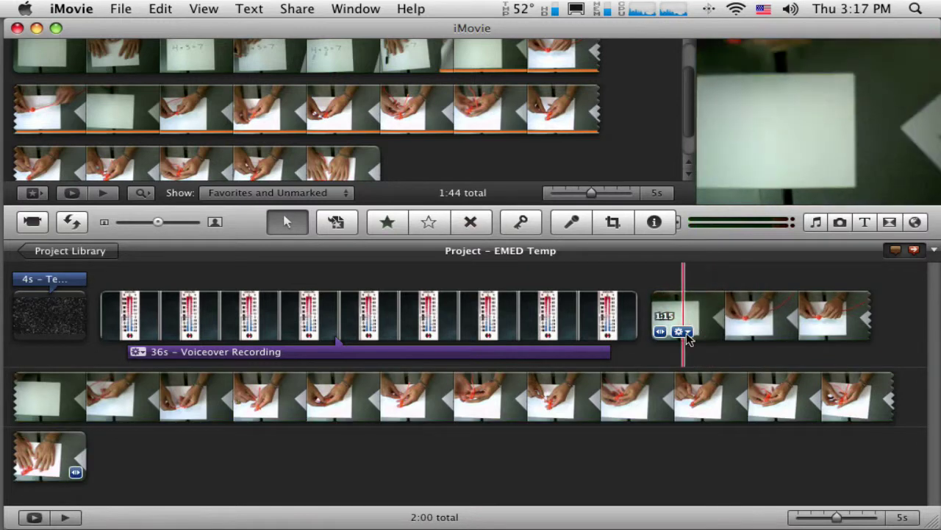
click(683, 332)
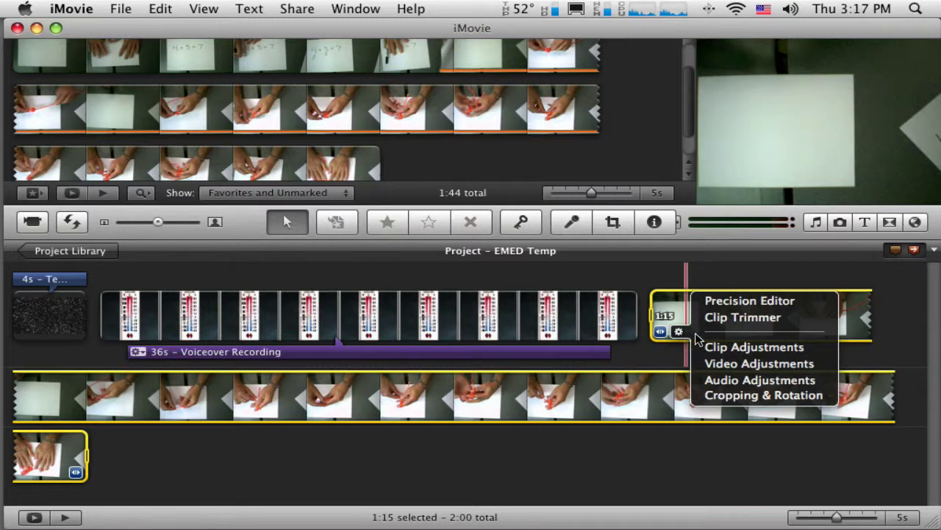
click(736, 387)
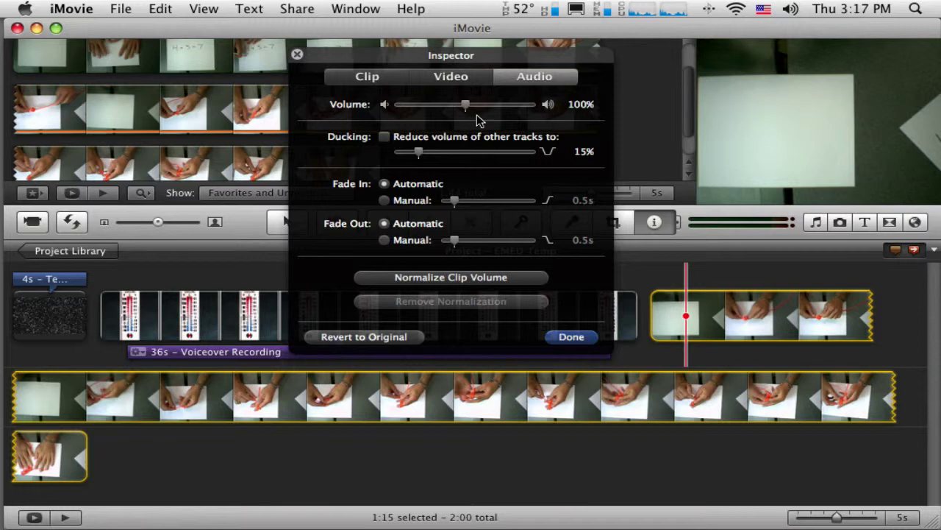
drag(469, 109, 448, 109)
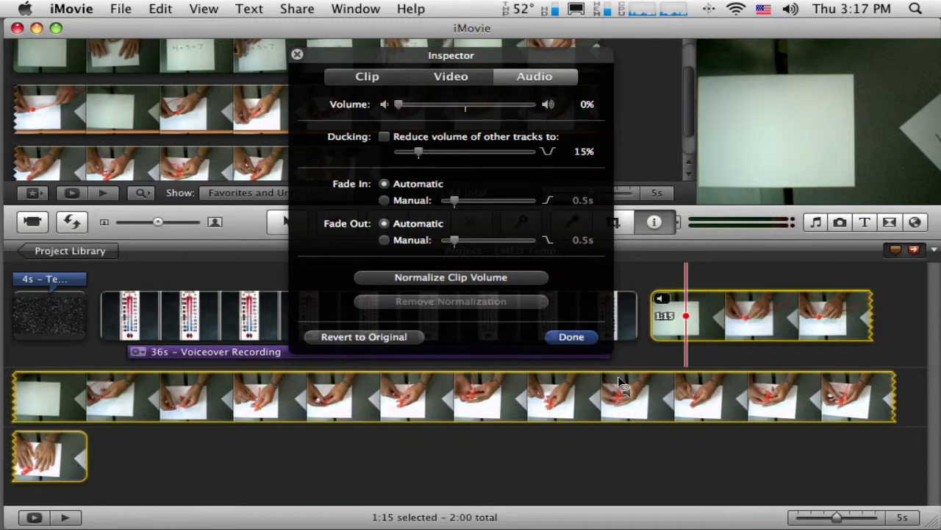
click(573, 337)
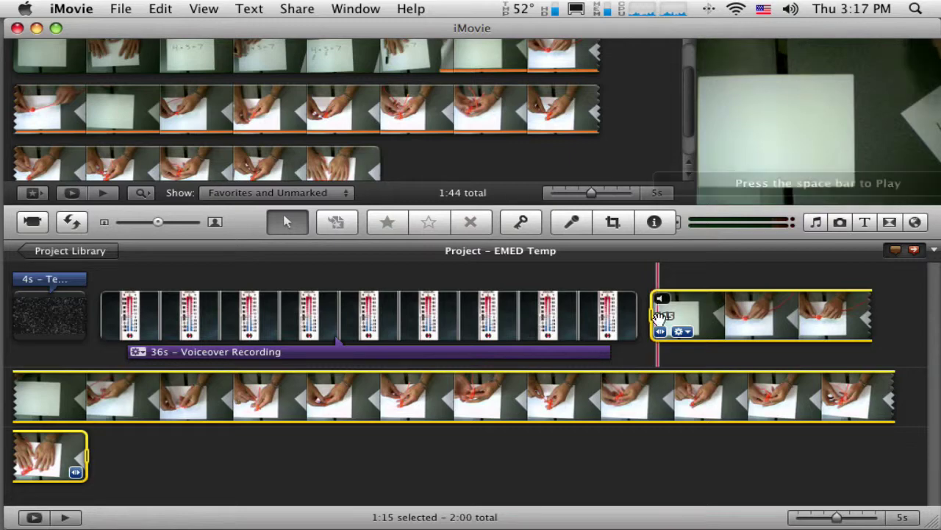
Step: Open Voiceover, move its panel aside, and begin recording narration over the knot-tying clip
click(573, 222)
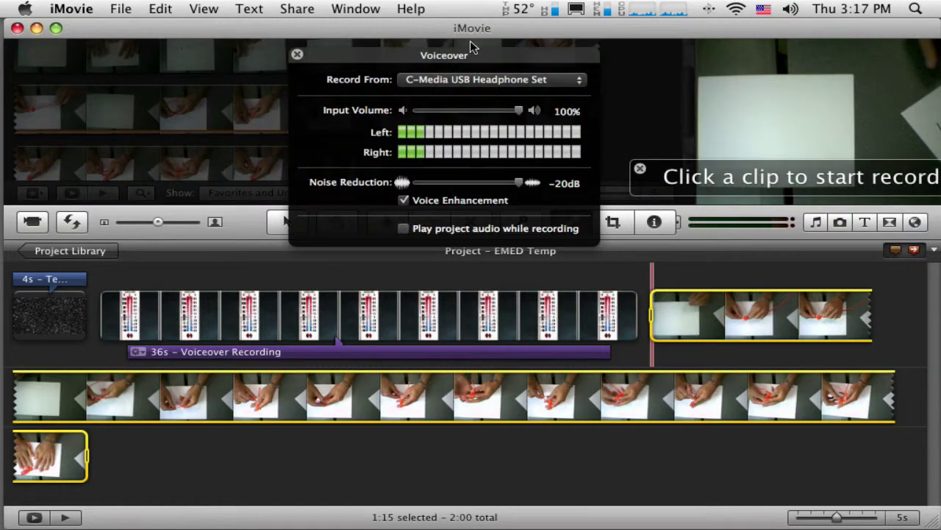
drag(475, 54, 399, 62)
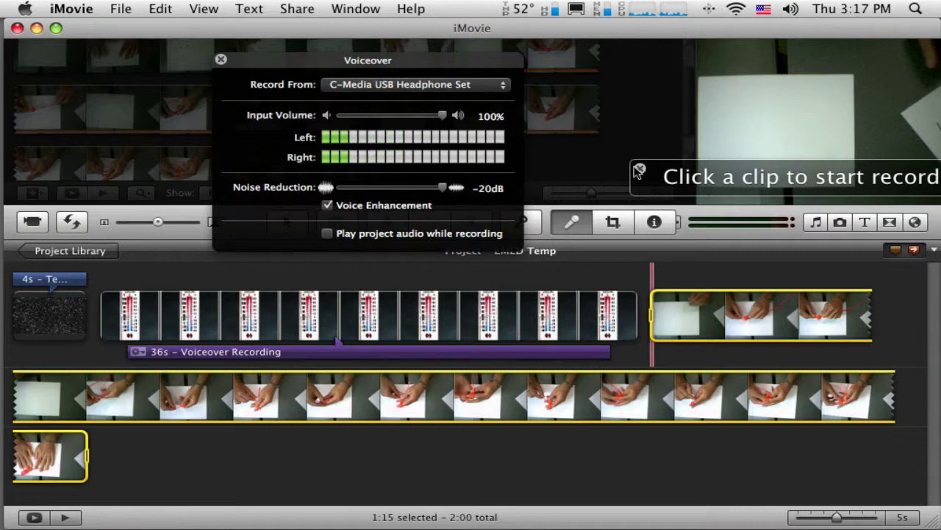
click(657, 303)
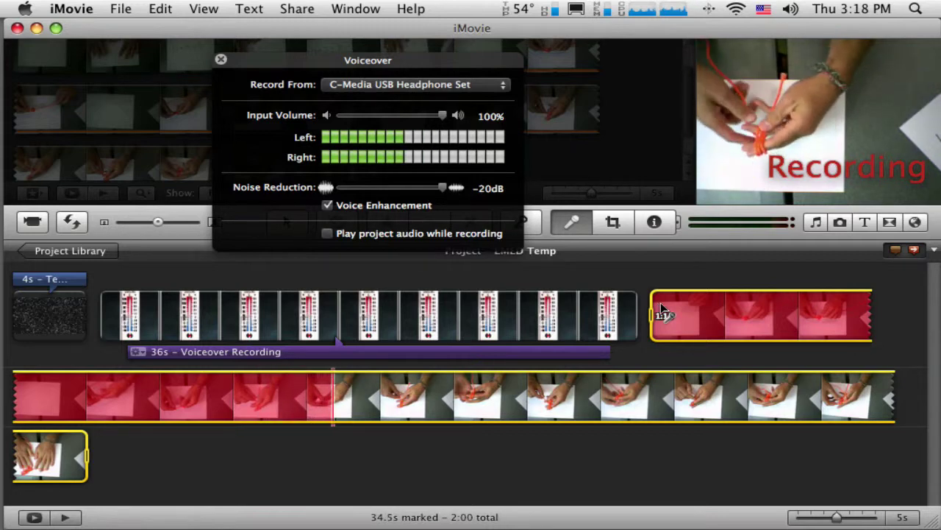
Step: Stop the 35s Voiceover Recording 1, close the voiceover controls, and nudge the recording slightly later
click(669, 315)
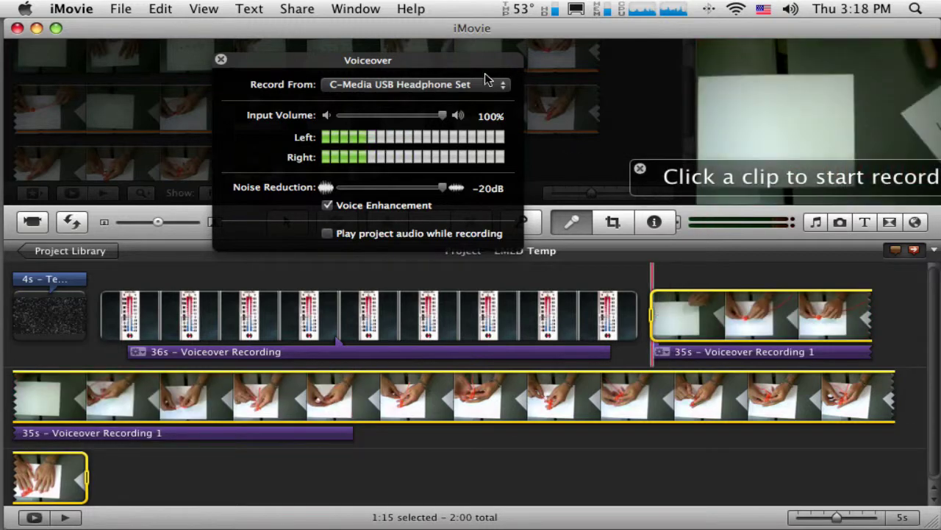
drag(328, 66, 403, 71)
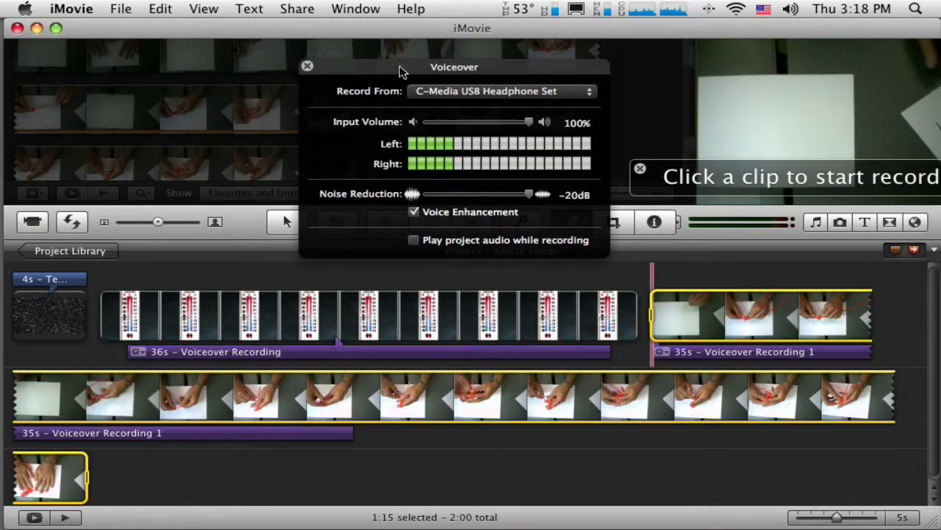
click(307, 67)
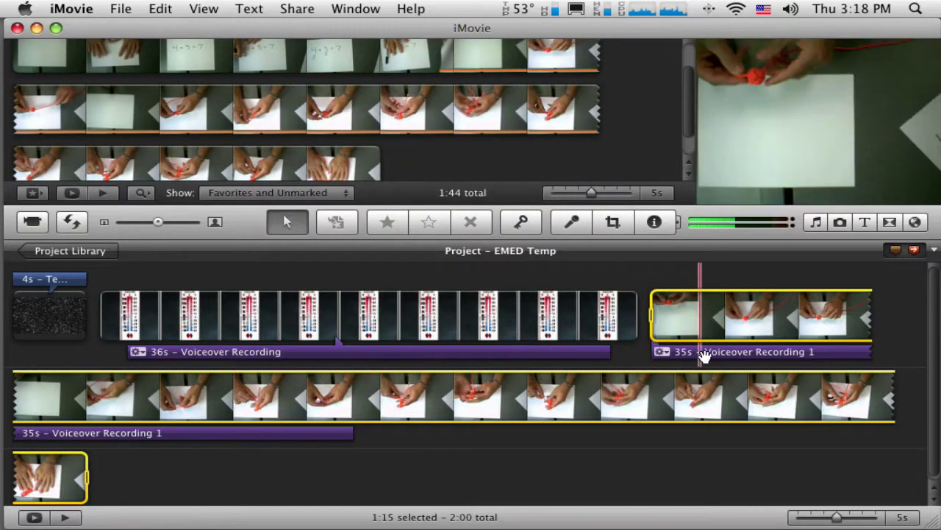
mouse_move(704, 354)
mouse_down()
mouse_move(841, 353)
mouse_move(693, 351)
mouse_up()
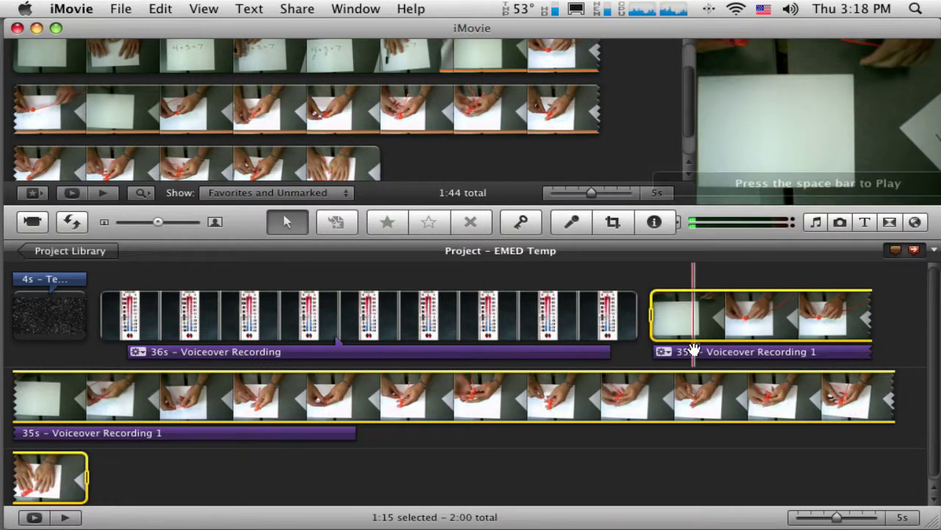